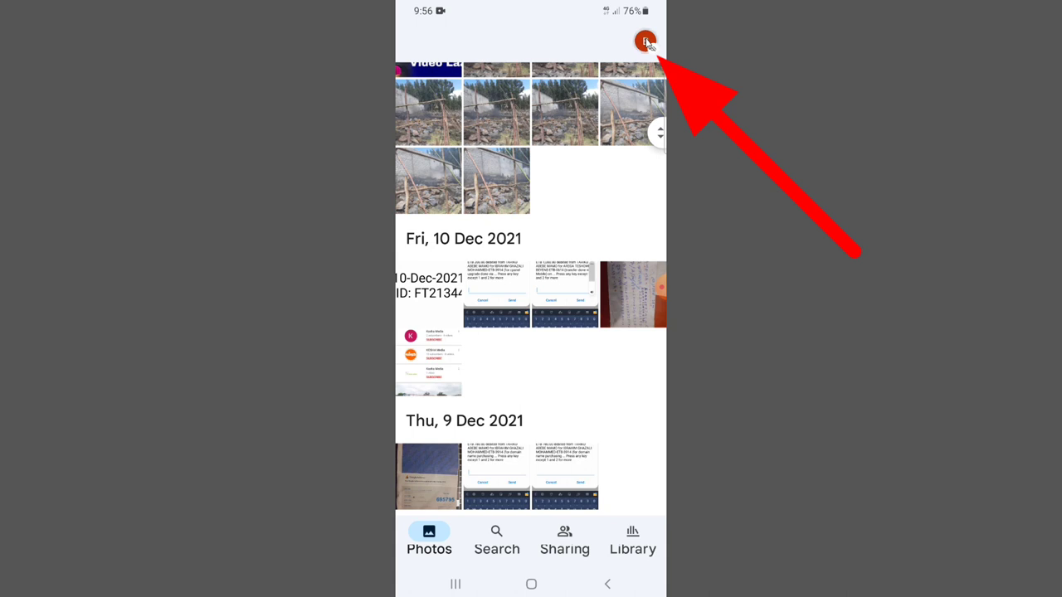
Step: Reach Photos settings through the profile avatar's account menu, reopening the menu once
left_click(647, 41)
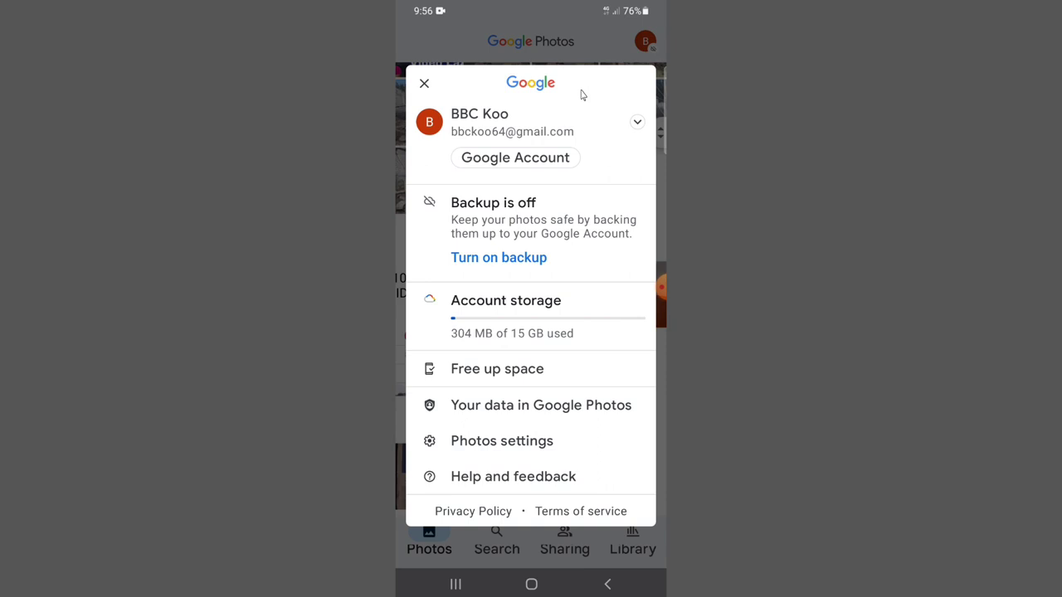
left_click(645, 41)
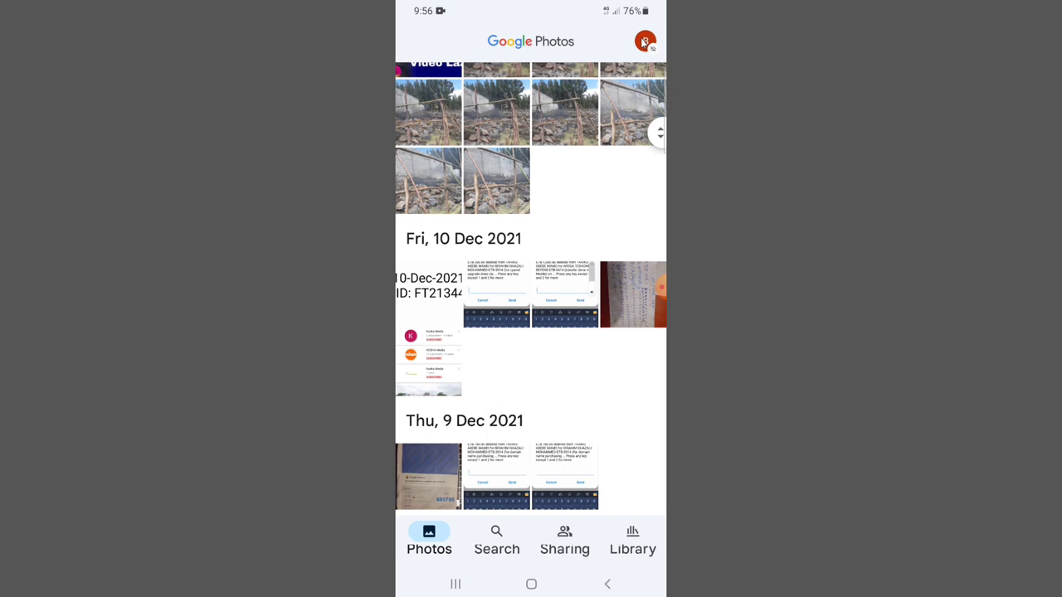
left_click(645, 42)
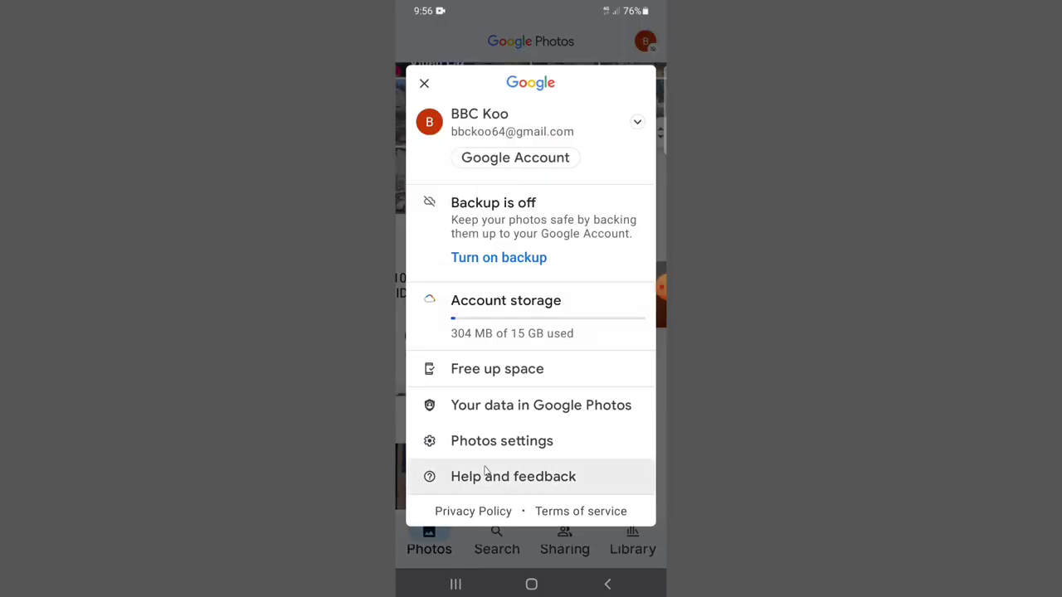
left_click(515, 445)
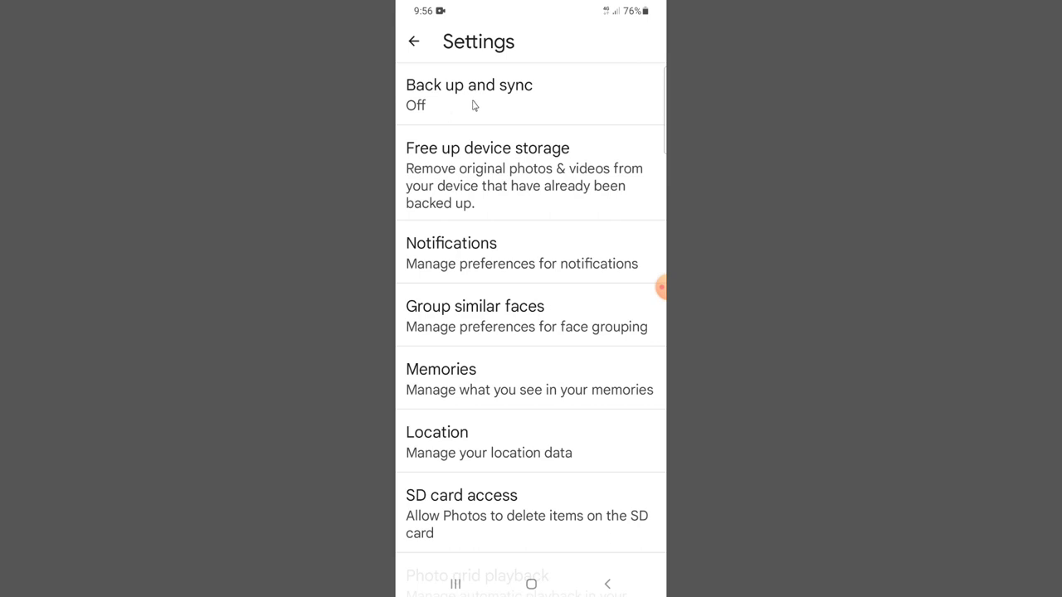
Step: Open the Back up and sync page from Settings, with backup still switched off
left_click(474, 105)
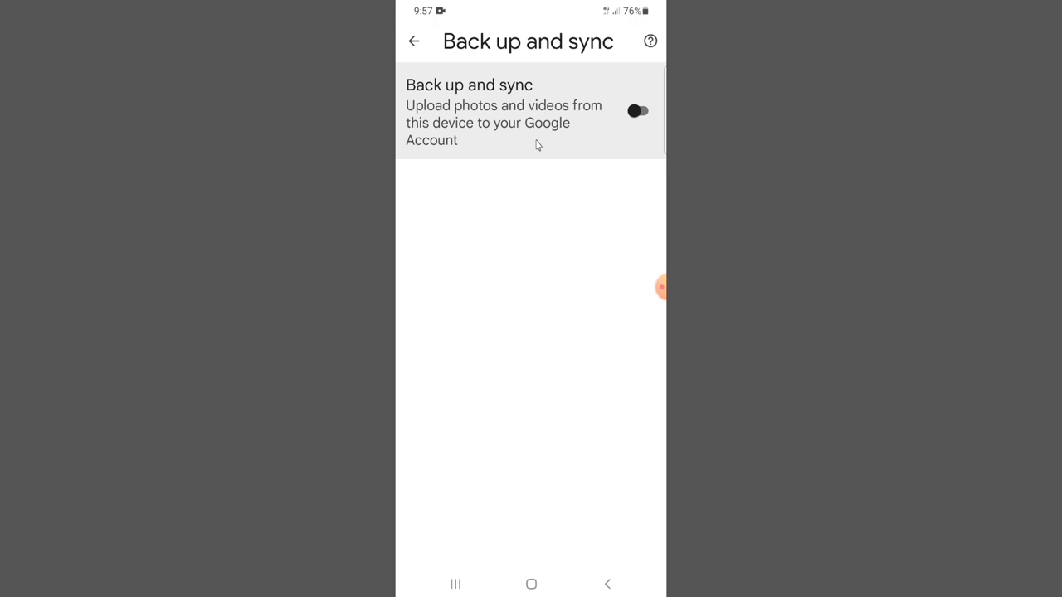
Step: Switch on Back up and sync and choose the Google account with 14 GB left
left_click(644, 114)
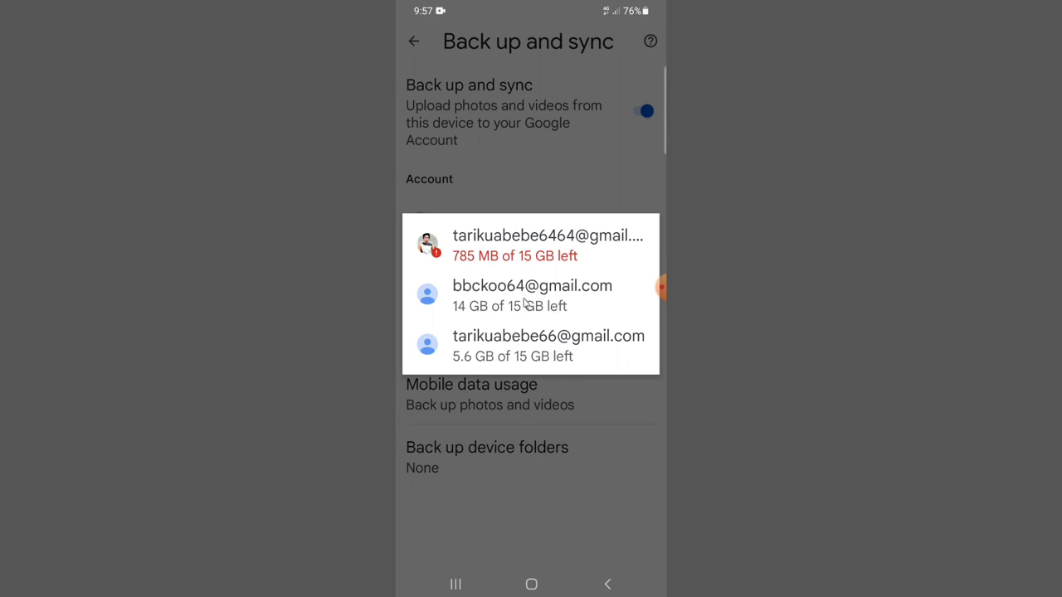
left_click(506, 303)
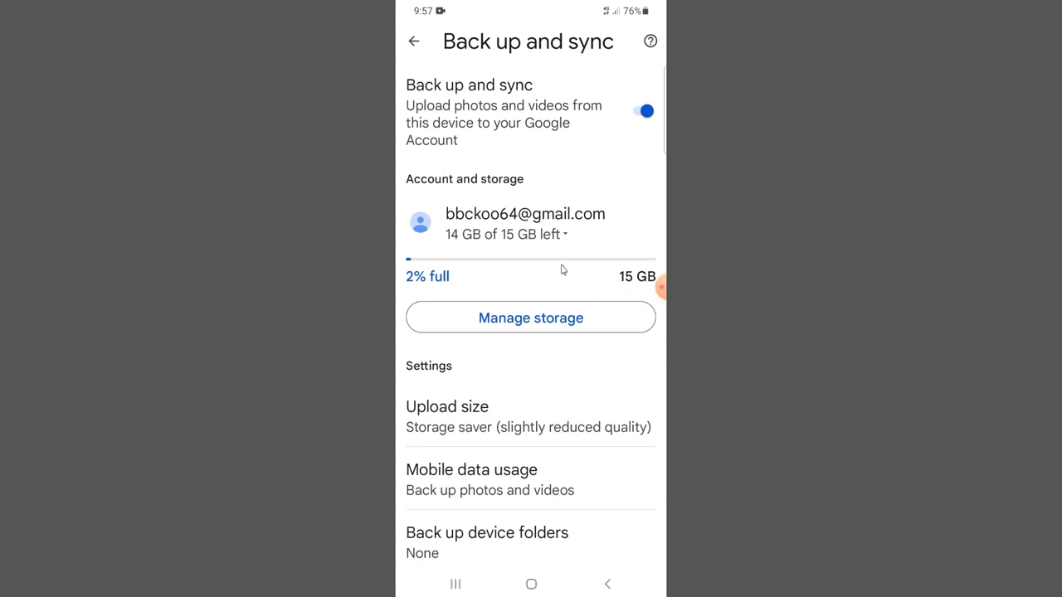
left_click(564, 319)
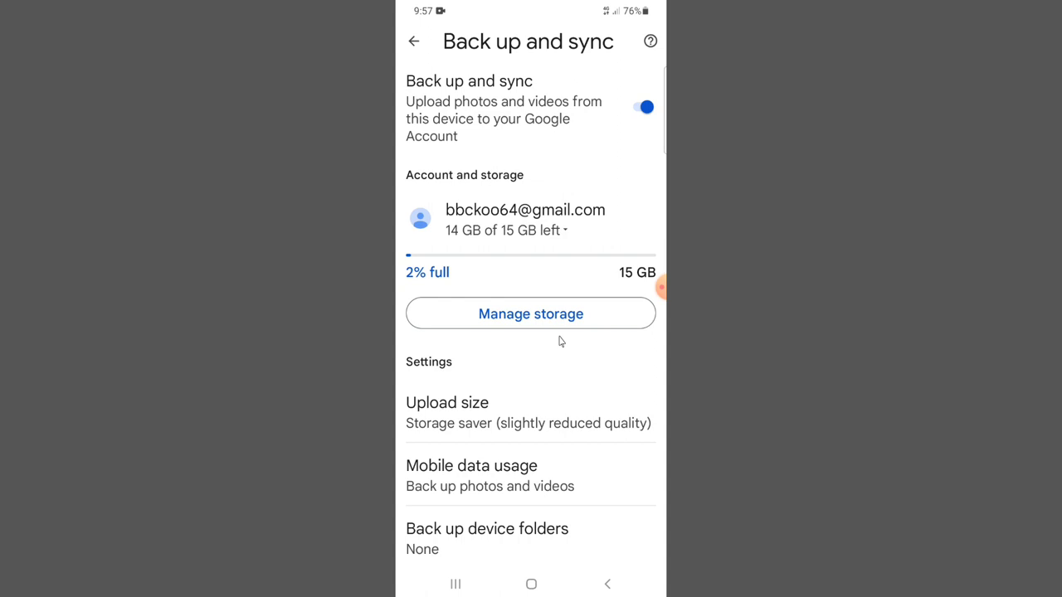
left_click(572, 241)
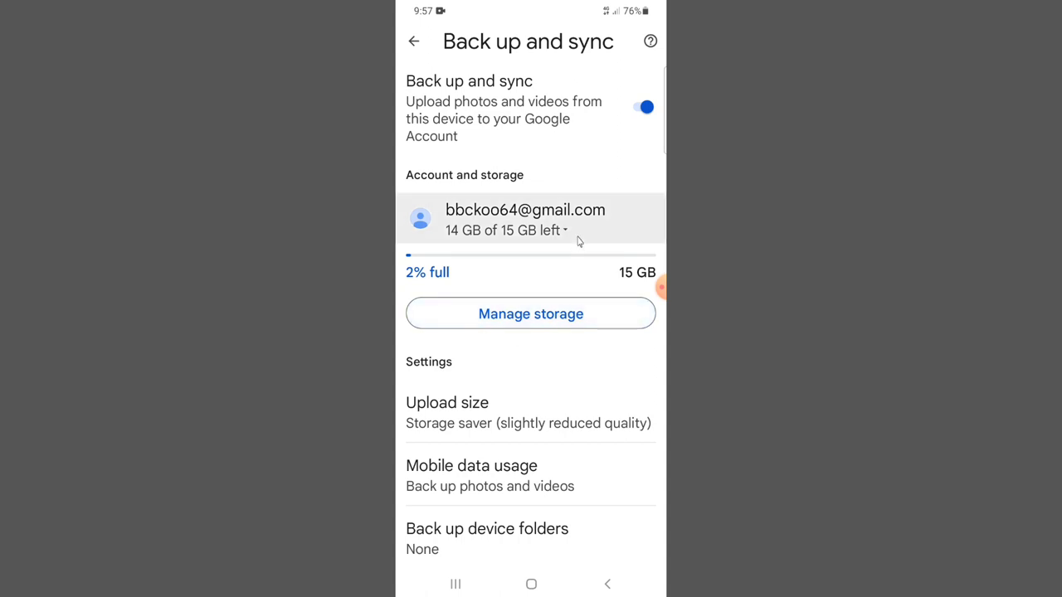
left_click(544, 312)
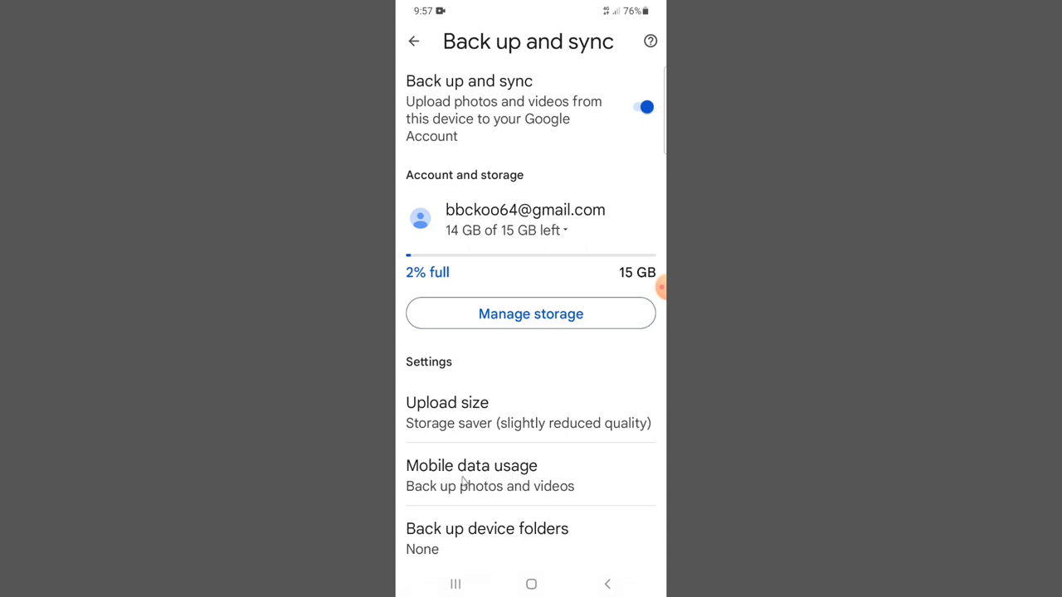
left_click(502, 483)
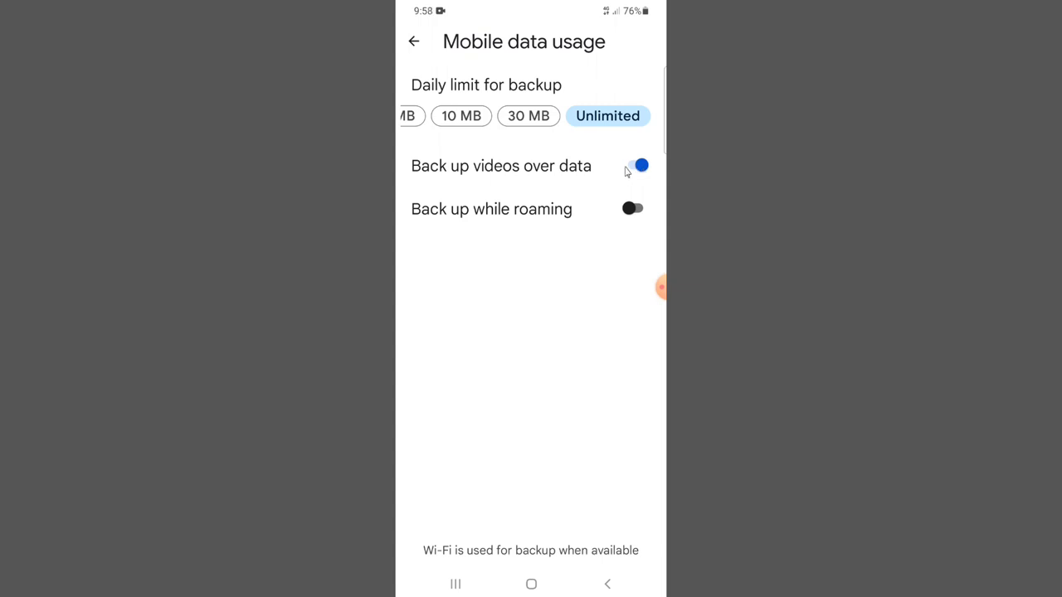
left_click(638, 167)
left_click(415, 41)
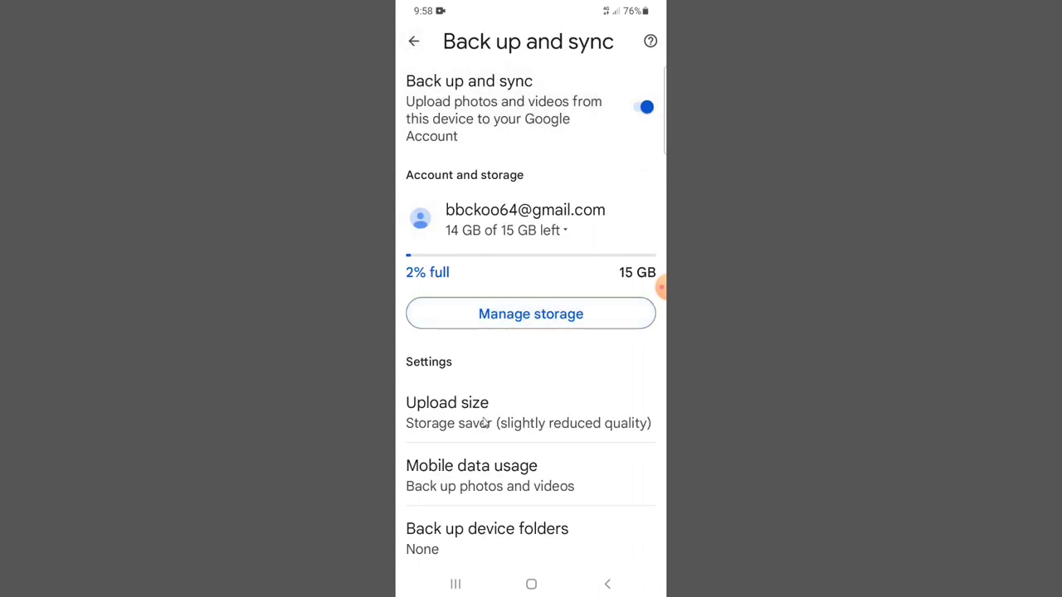
Step: Review the Upload size options and Original quality details, keeping Storage saver, then return to Settings
left_click(522, 430)
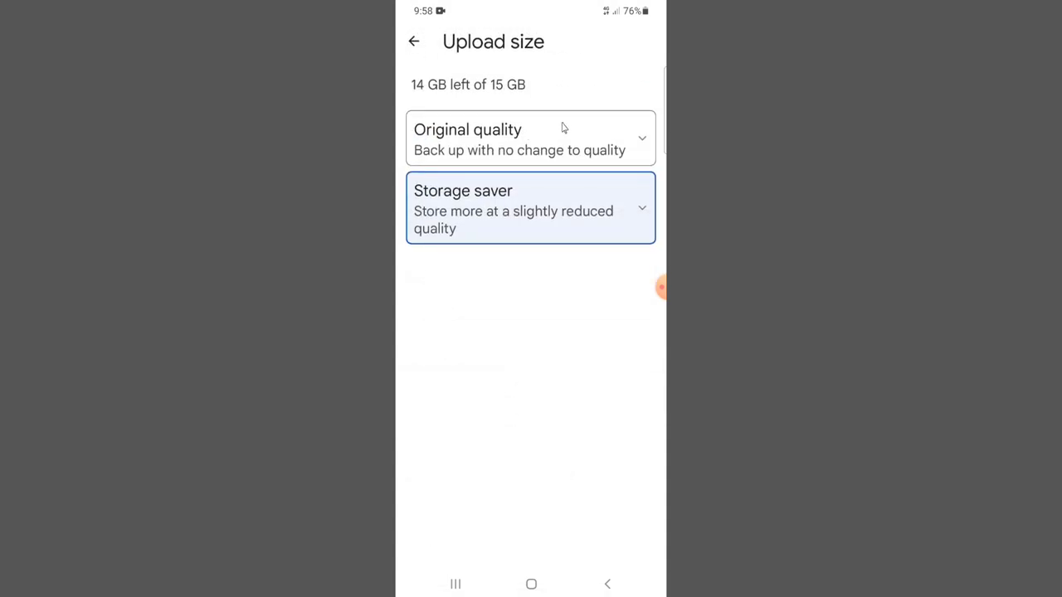
left_click(587, 148)
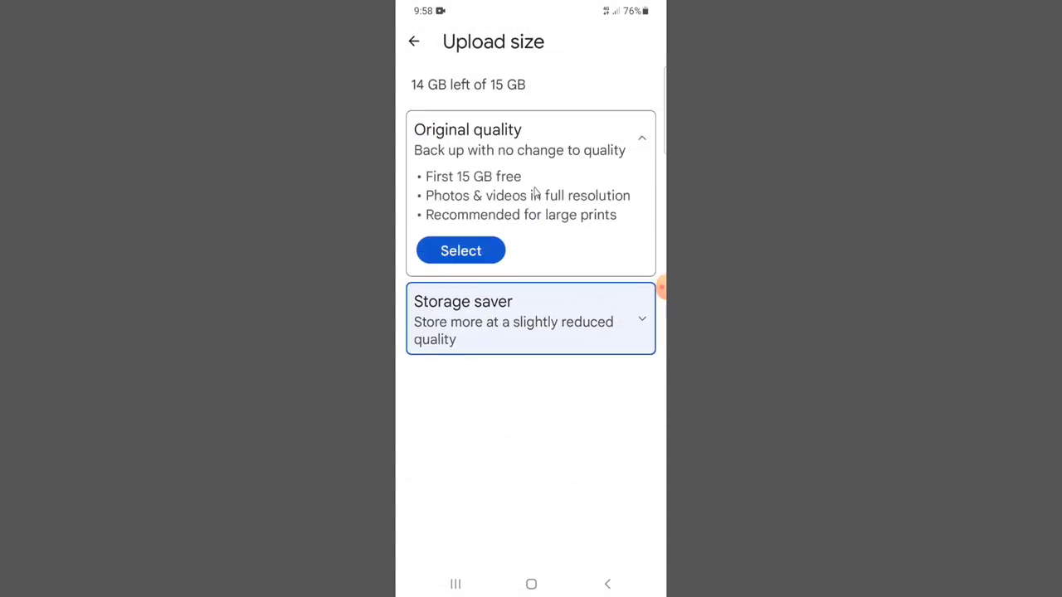
left_click(429, 45)
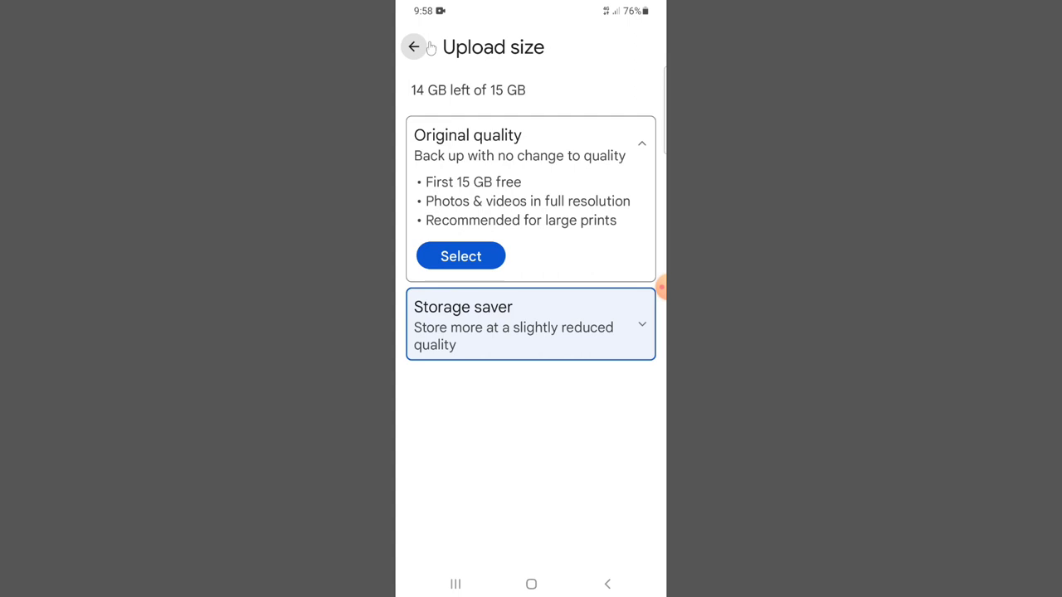
left_click(415, 43)
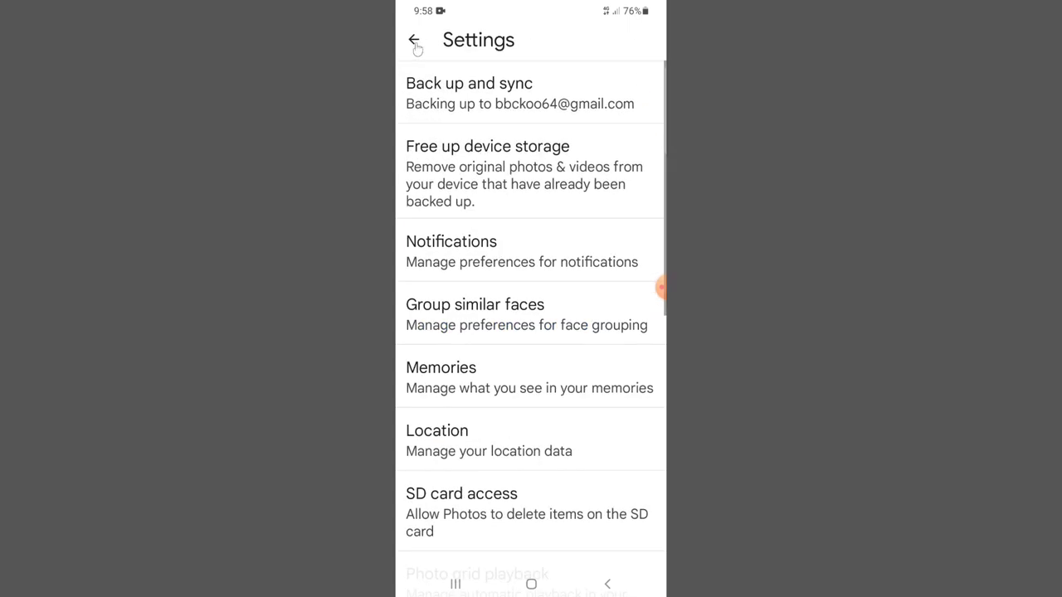